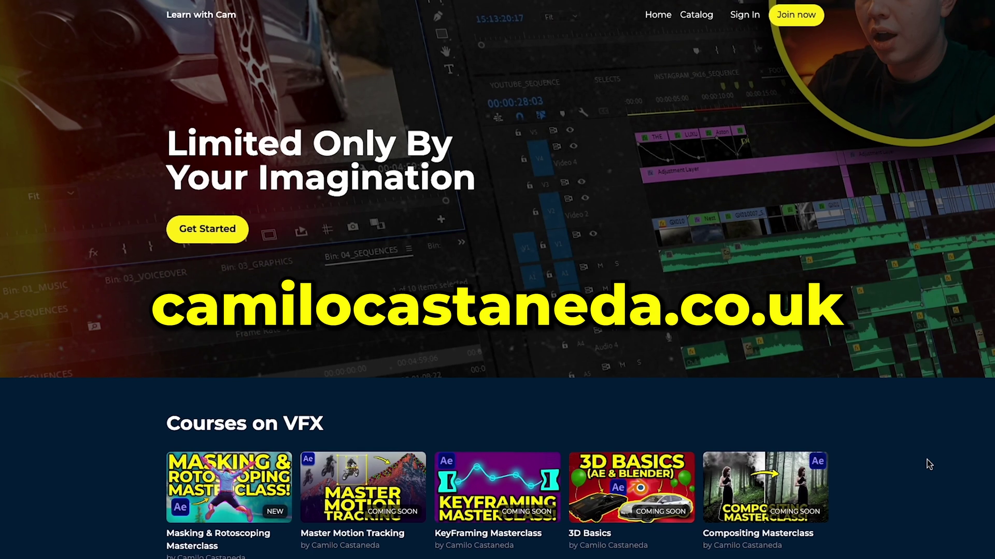
scroll(937, 467, "down", 4)
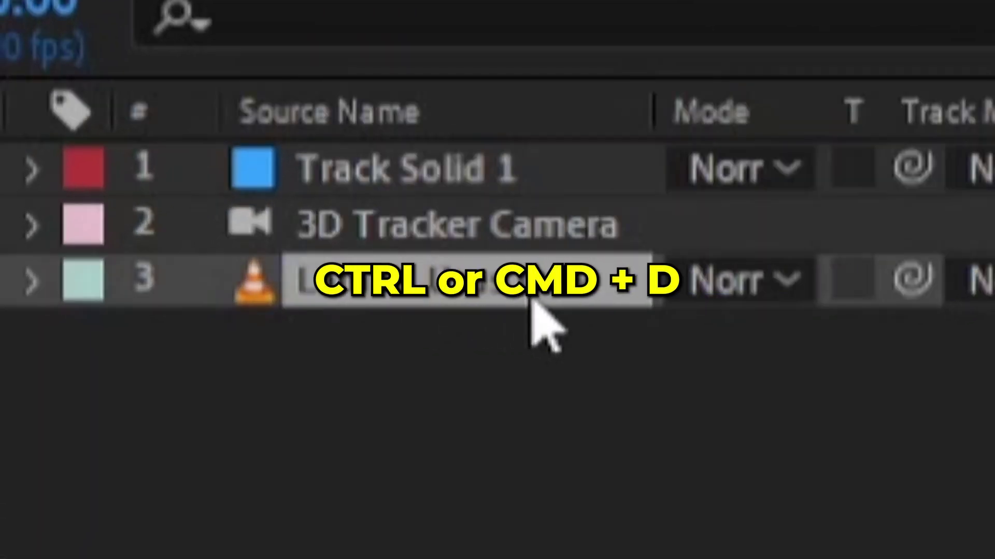
Duplicate the Lambo Urus.mov layer and move the copy to the top of the stack.
key("ctrl+d")
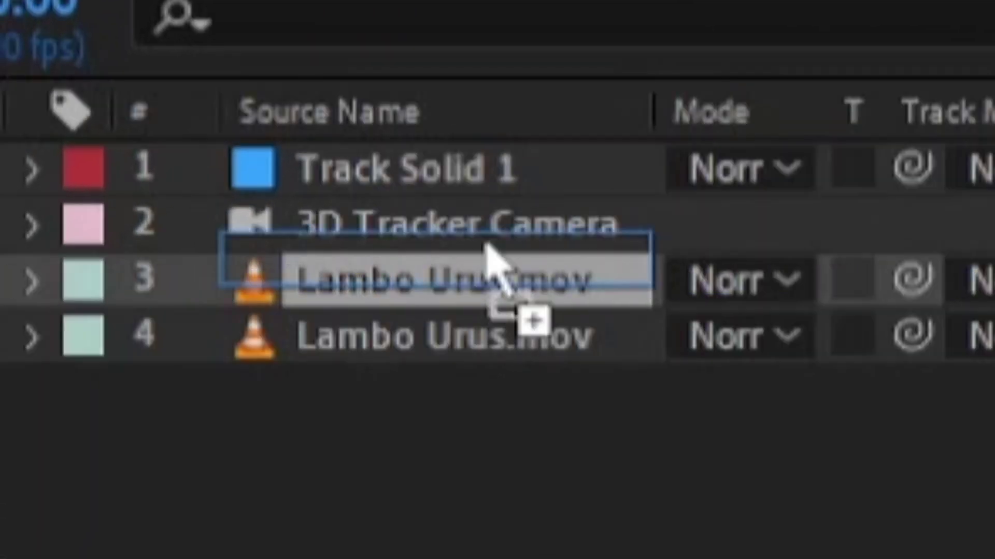
left_click_drag(498, 283, 490, 156)
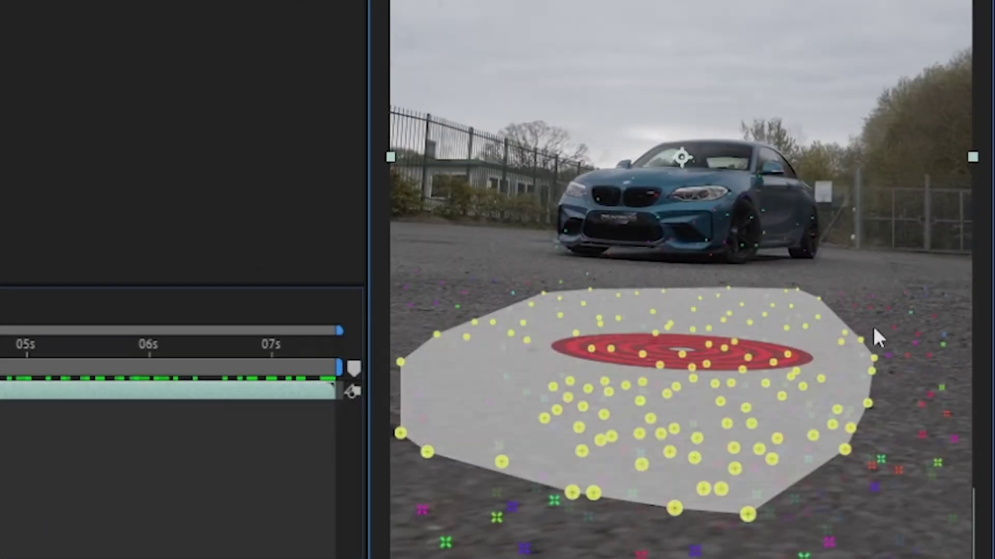
Create a solid and camera from the tracked ground target via its context menu.
right_click(808, 341)
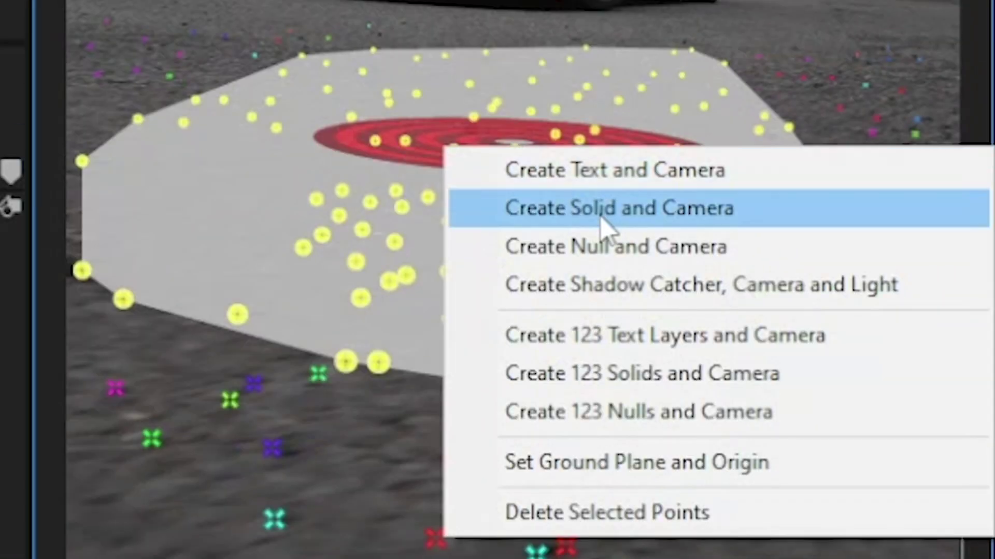
left_click(679, 209)
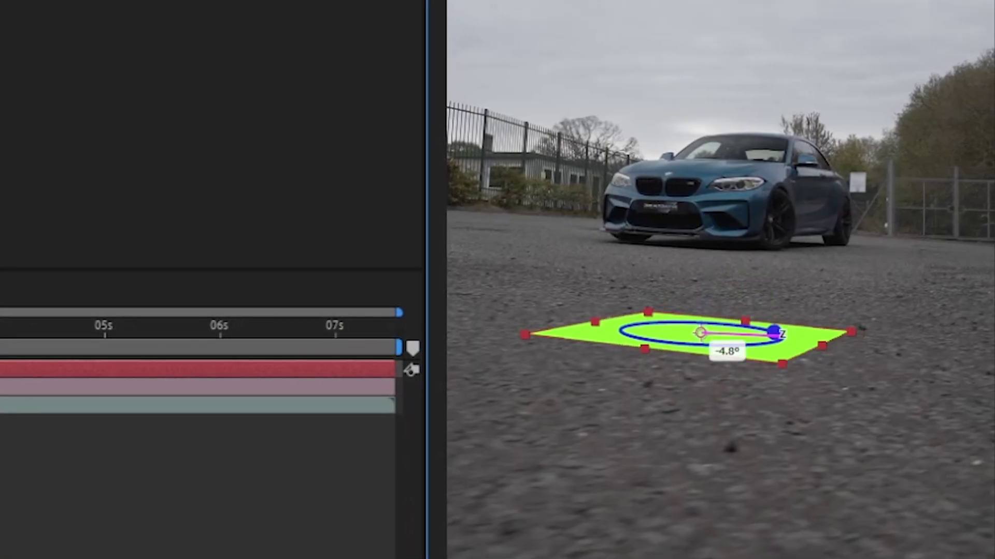
Enlarge Track Solid 1 across the ground, apply the Grid effect, and preview the floor.
left_click_drag(687, 352, 669, 467)
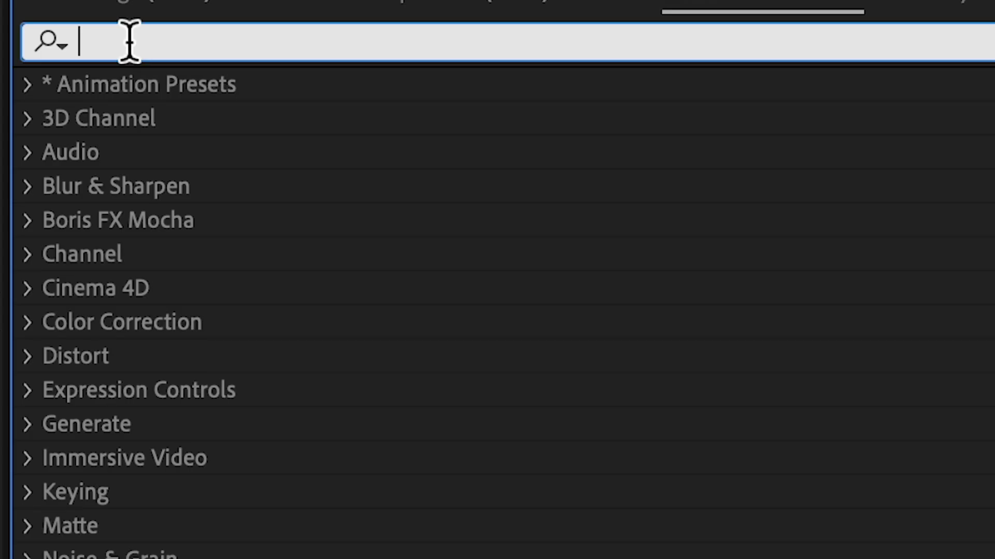
type("gri")
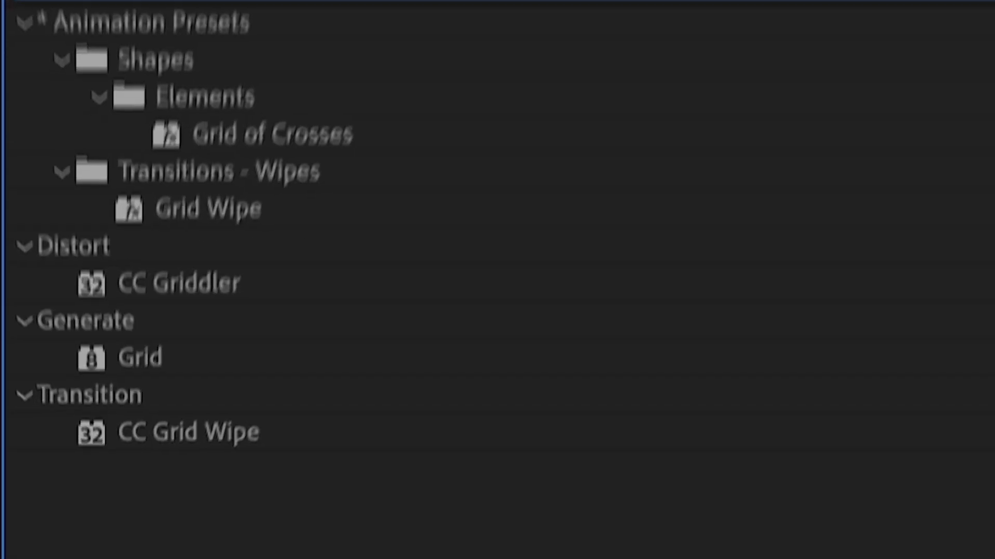
left_click(138, 311)
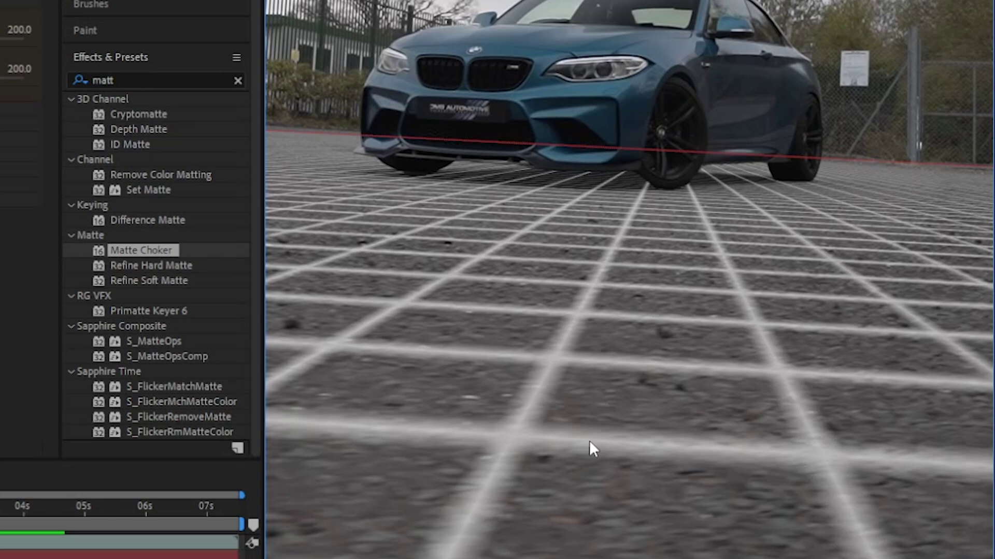
scroll(590, 441, "down", 5)
scroll(655, 389, "down", 5)
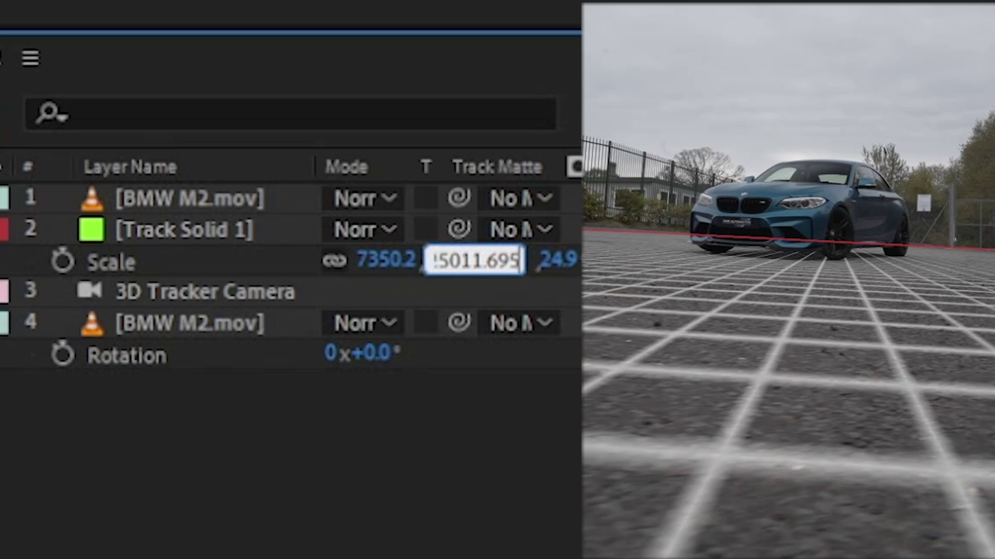
key("Return")
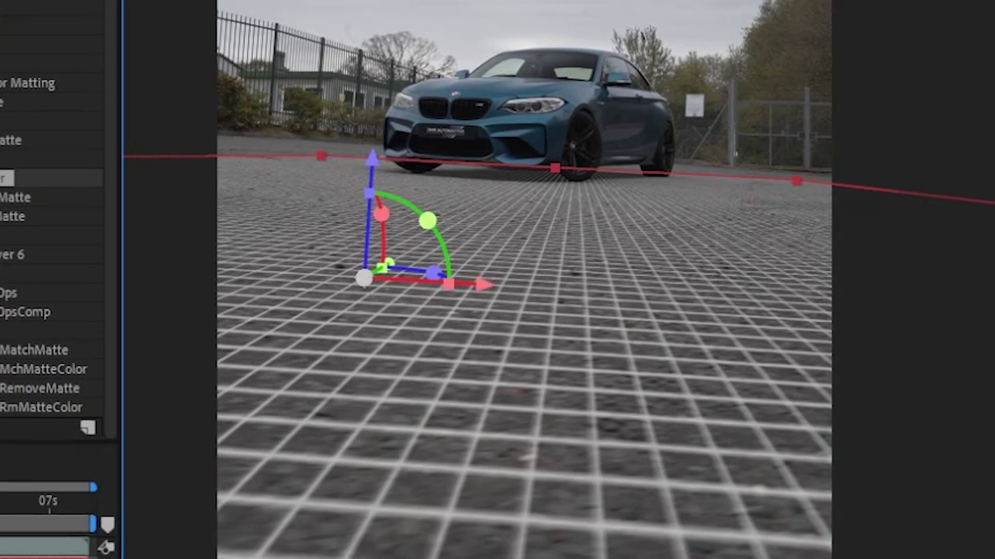
key("space")
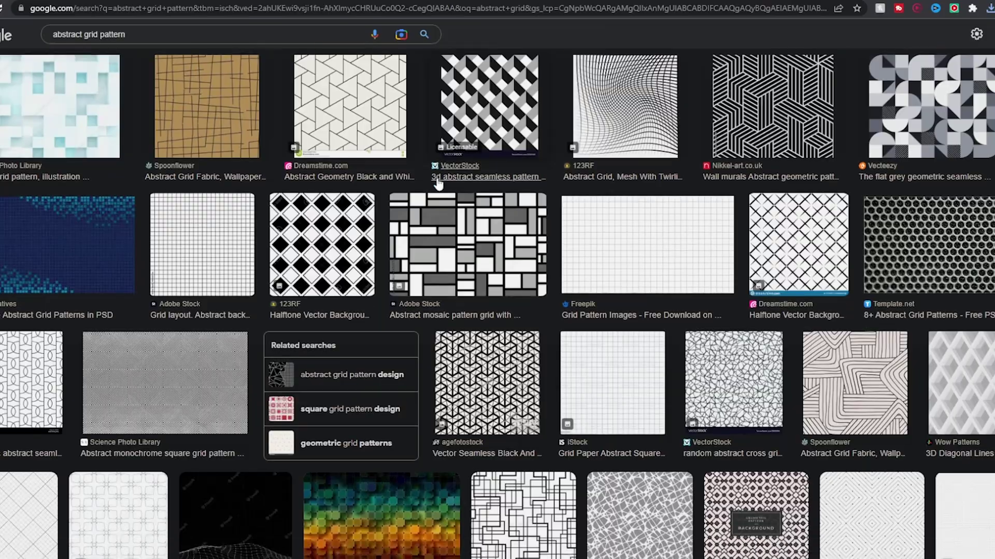
scroll(438, 182, "down", 5)
scroll(466, 218, "down", 4)
scroll(466, 218, "down", 4)
scroll(476, 256, "down", 3)
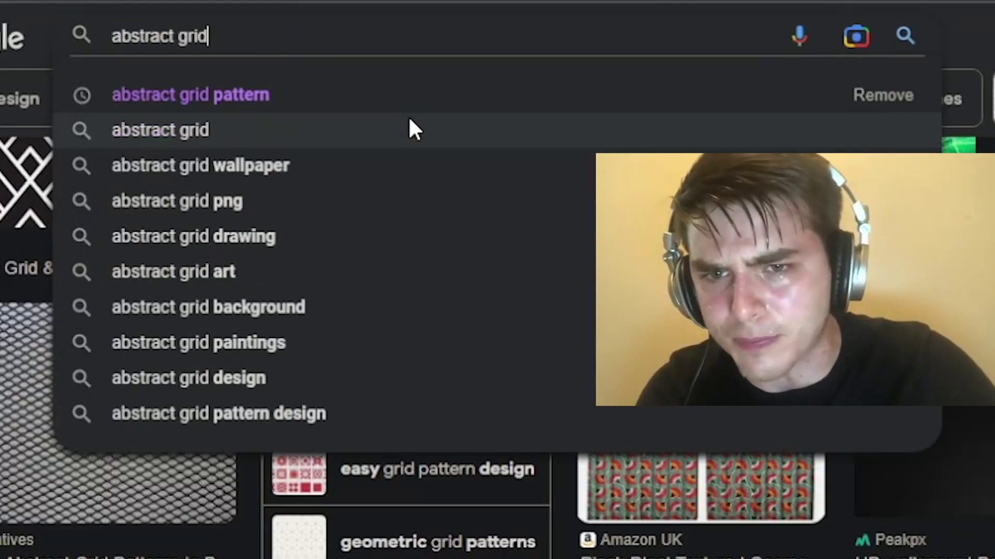
Run a Google Images search for 'abstract grid pattern'.
left_click(412, 96)
scroll(467, 233, "down", 5)
scroll(466, 234, "down", 5)
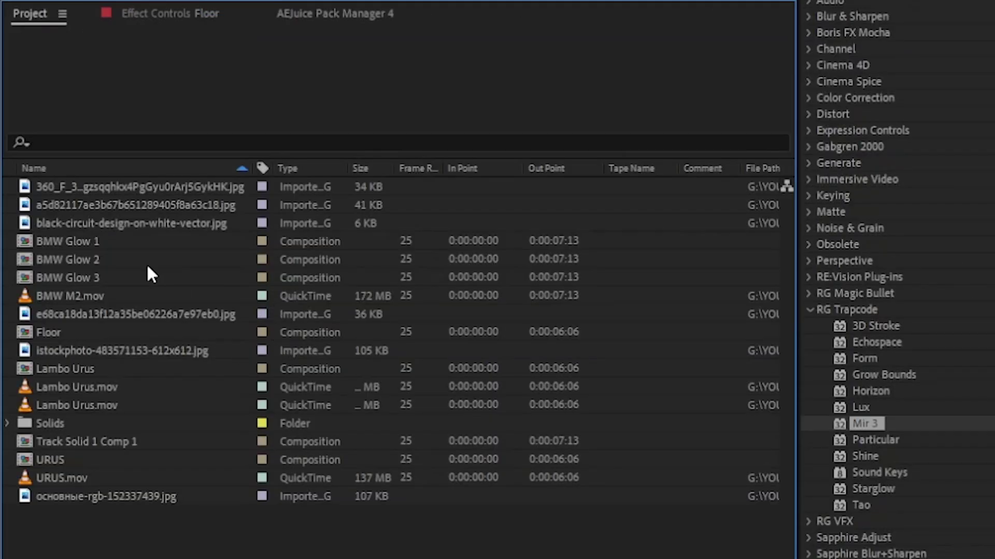
Swap the Floor layer for the circuit pattern image and raise its plane up under the car.
left_click(129, 206)
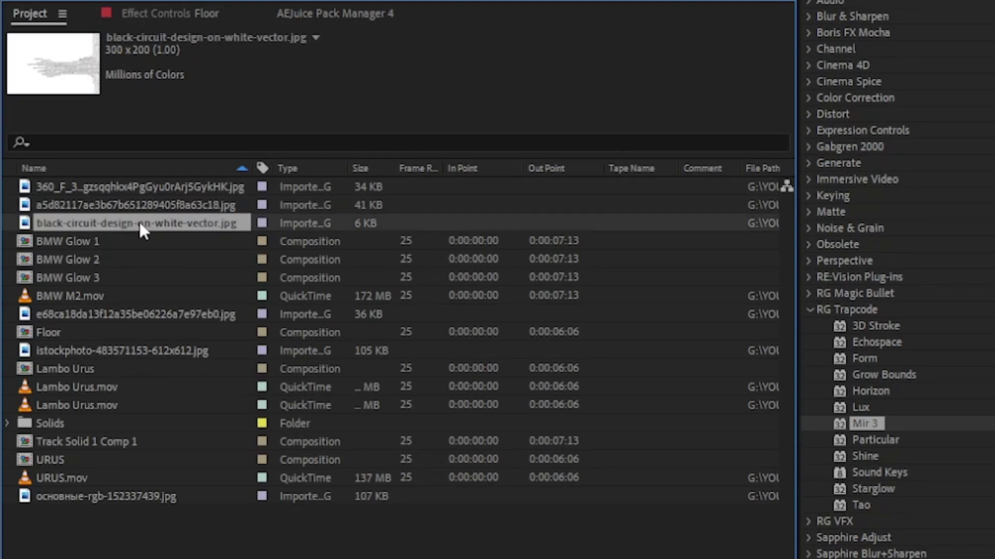
left_click(166, 204)
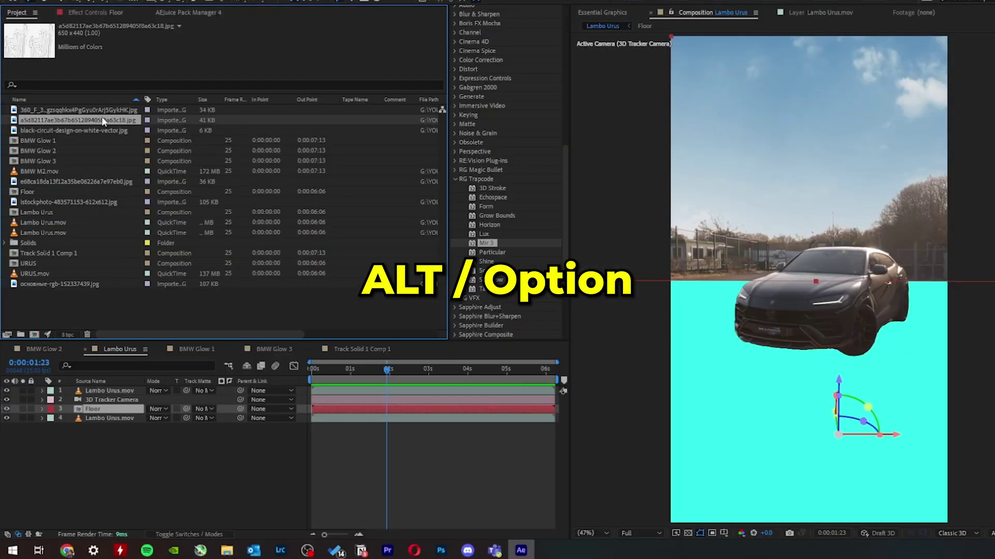
left_click_drag(100, 409, 101, 408)
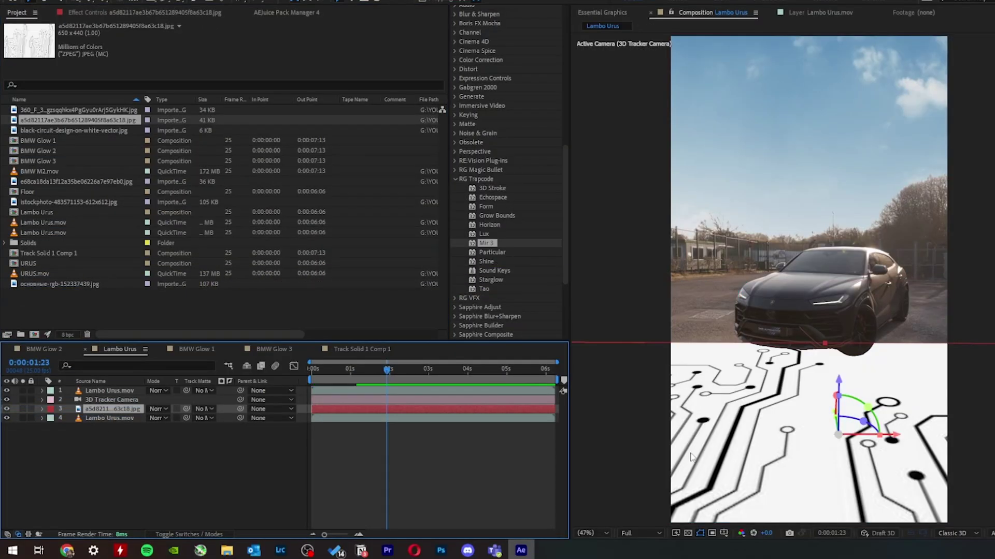
mouse_move(314, 369)
left_mouse_down()
mouse_move(504, 370)
mouse_move(400, 370)
left_mouse_up()
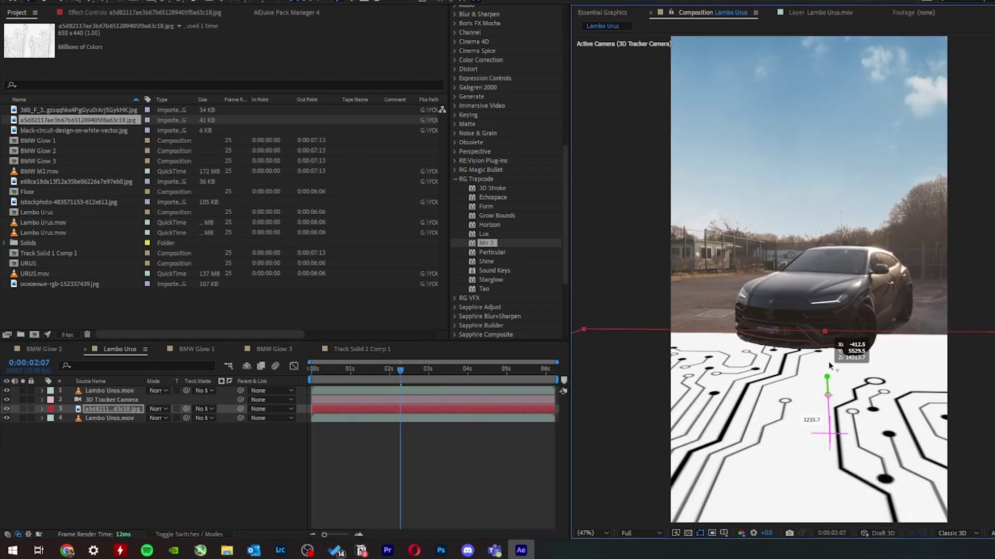
left_click_drag(831, 346, 830, 351)
Set the floor image to a Screen-style blending mode and reposition the hex floor beneath the car.
left_click(159, 410)
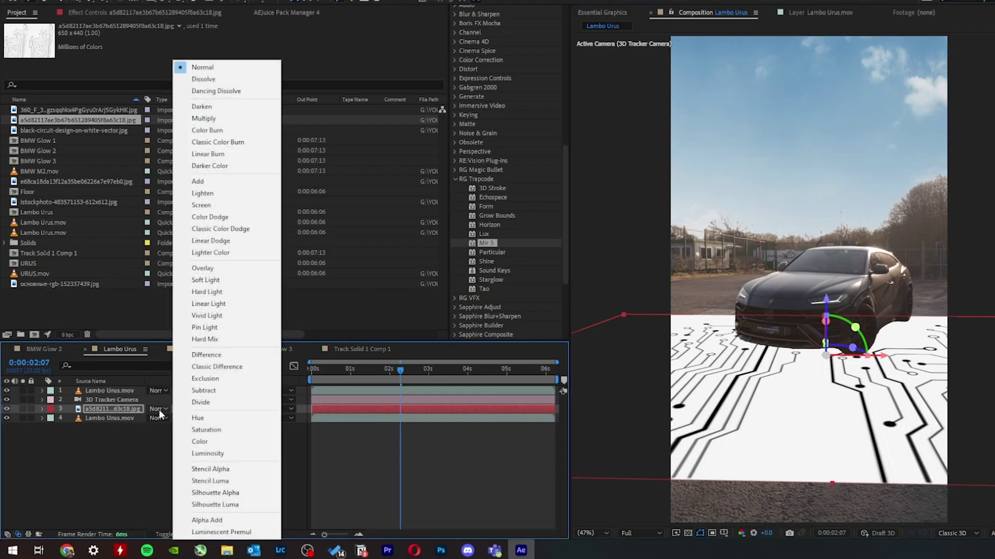
left_click(562, 116)
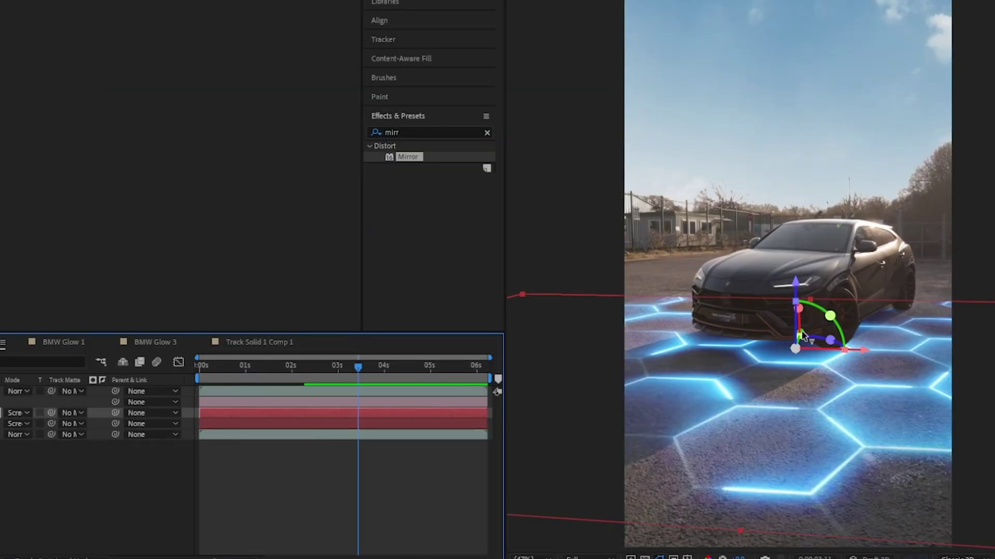
left_click_drag(806, 331, 822, 320)
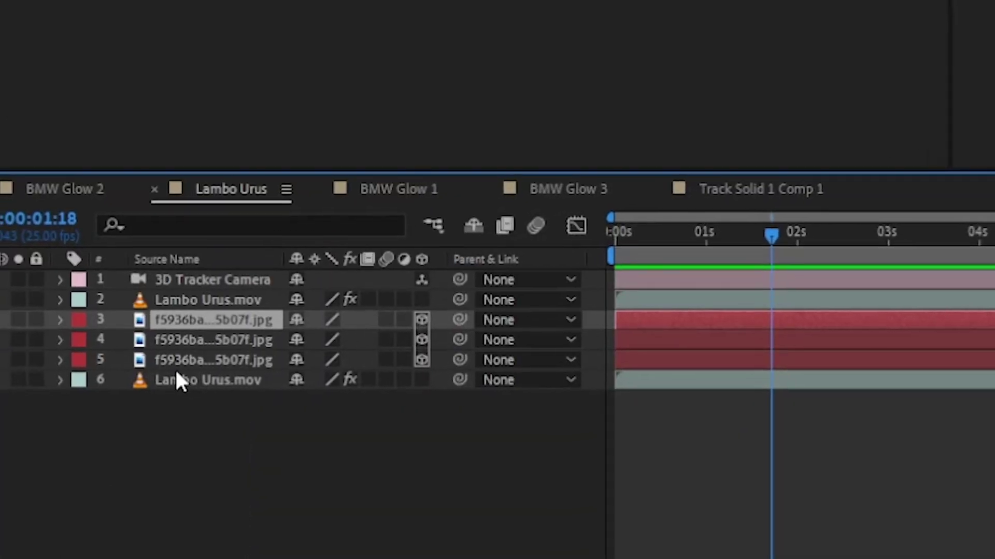
Pre-compose the three hex image layers together with the 3D Tracker Camera.
left_click(194, 354, "shift")
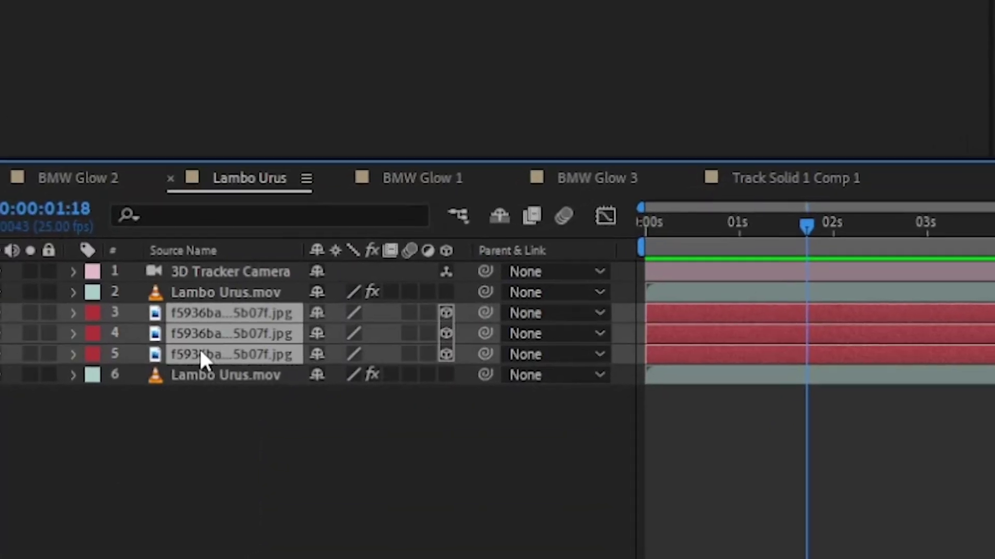
left_click(260, 264, "ctrl")
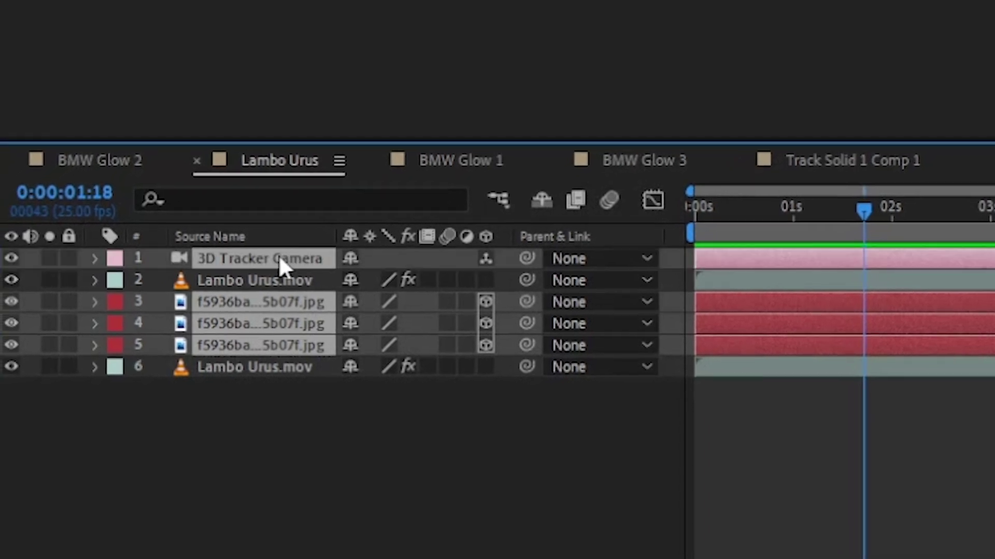
right_click(278, 254)
left_click(447, 94)
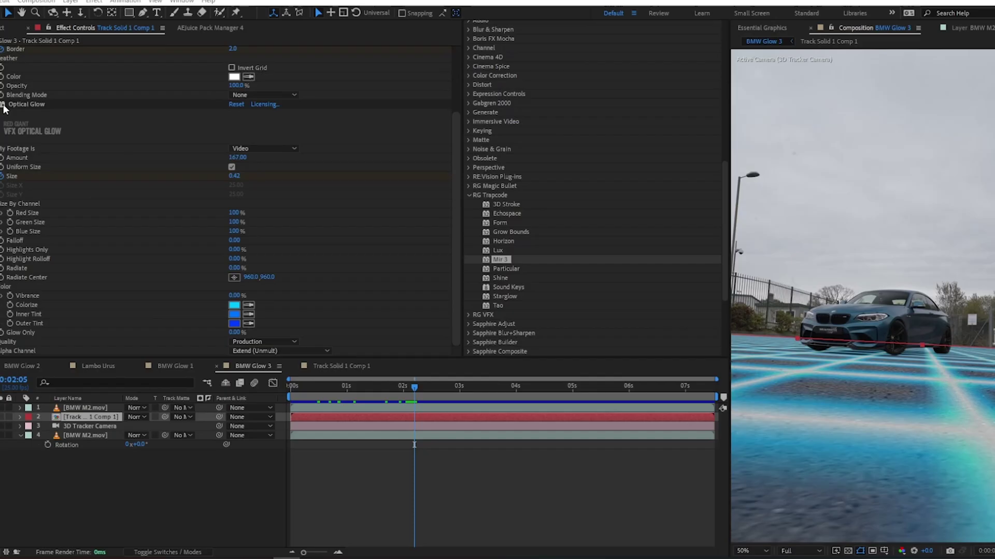
Apply Turbulent Displace to the grid layer via FX Console and move to about 02:19 for keyframing.
key("ctrl+space")
type("urb")
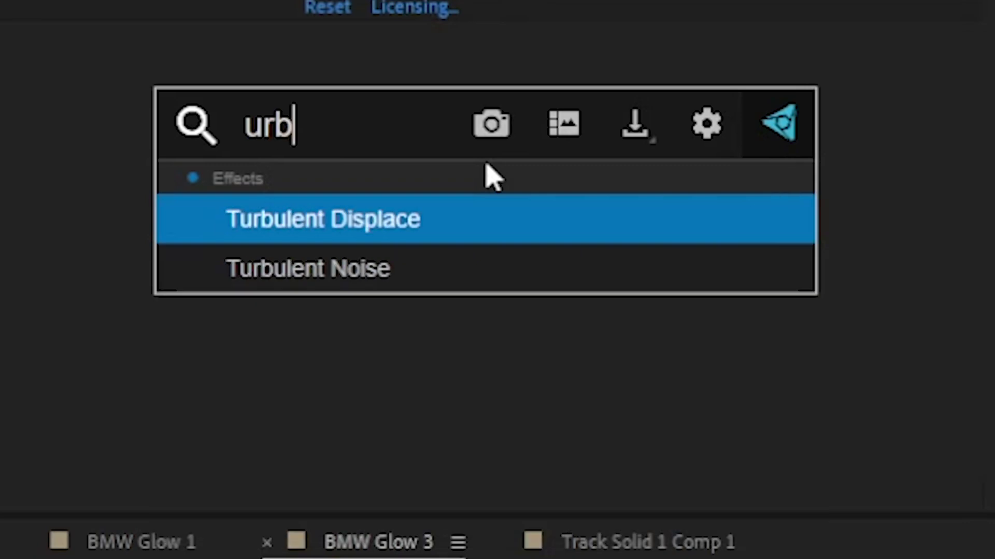
key("Return")
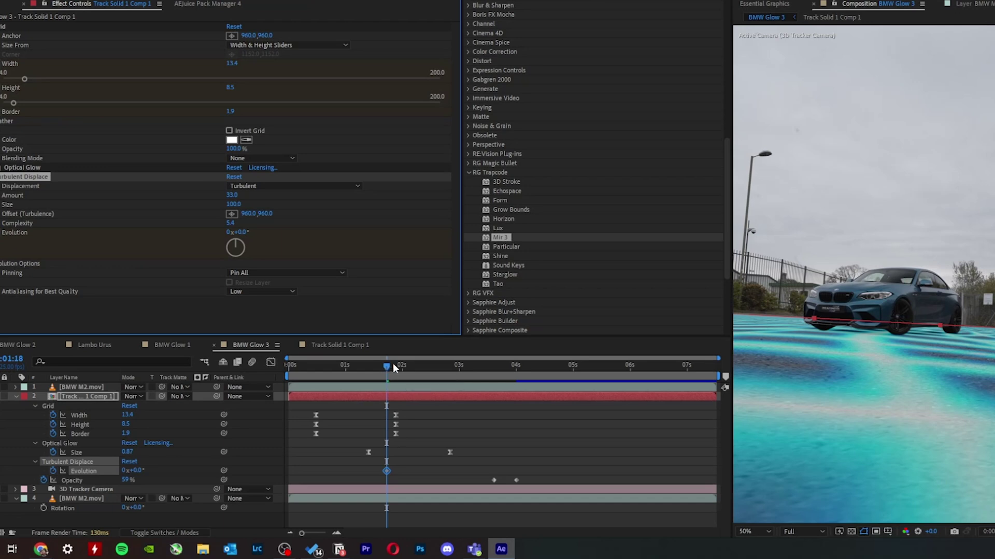
left_click_drag(388, 367, 445, 365)
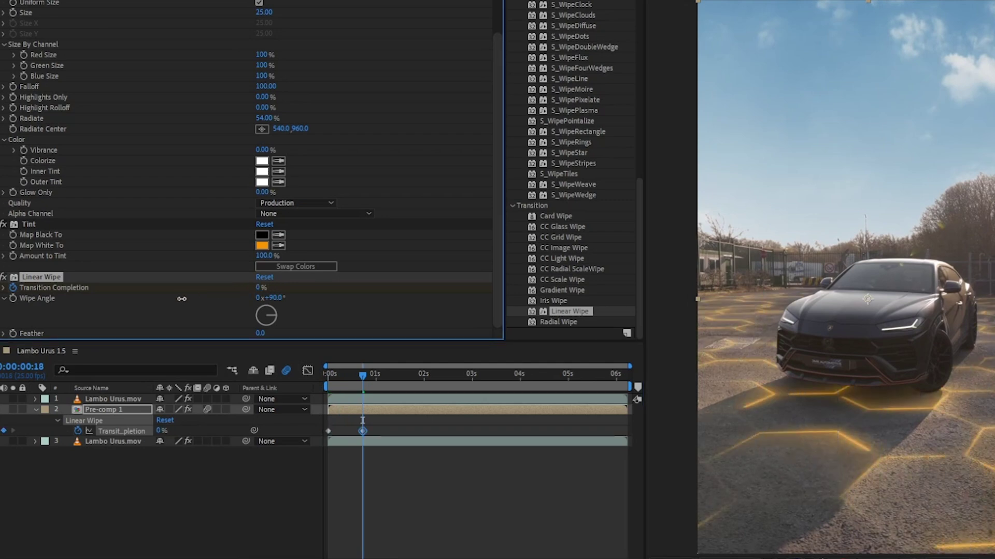
Preview the first wipe, then keyframe Linear Wipe 2's Transition Completion at the existing wipe keyframes.
key("space")
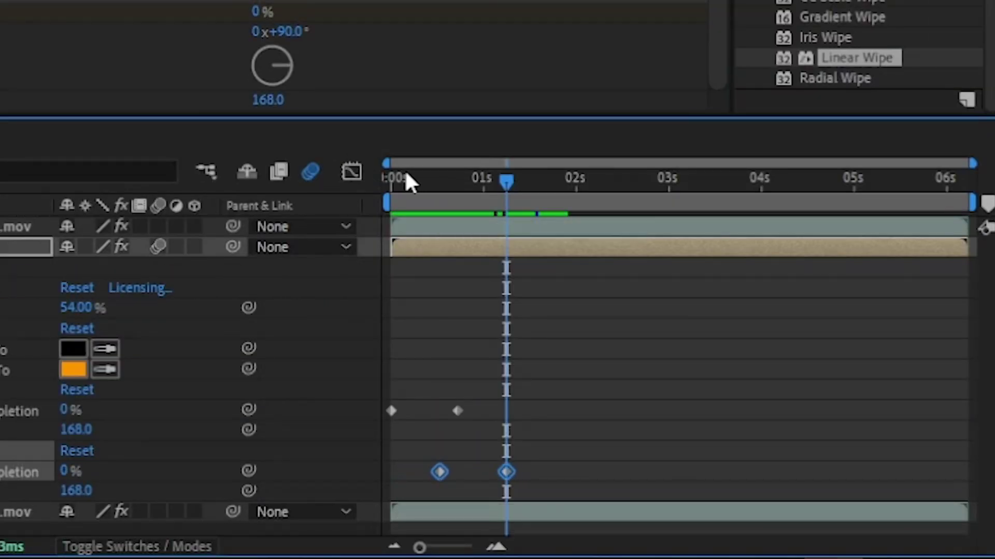
left_click_drag(397, 180, 423, 188)
left_click(442, 191)
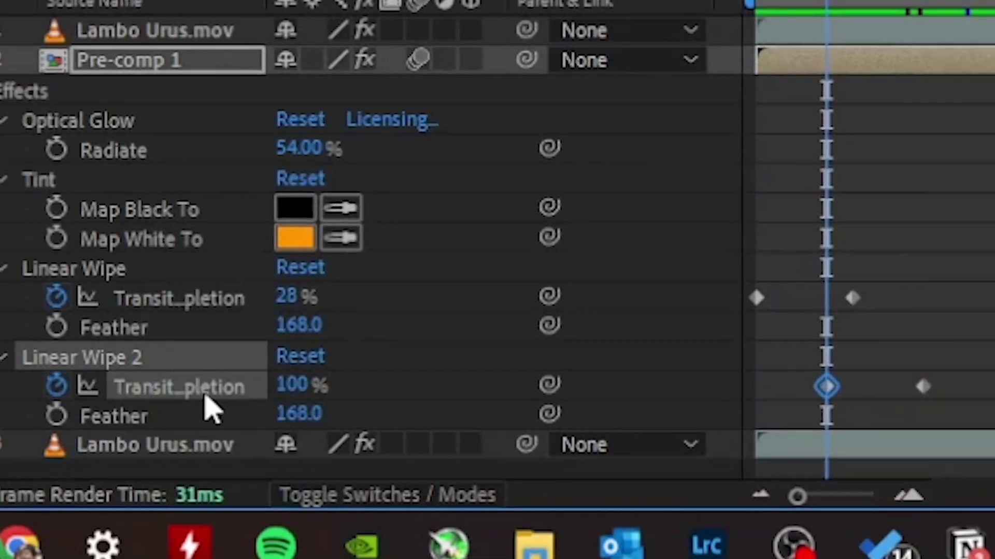
key("k")
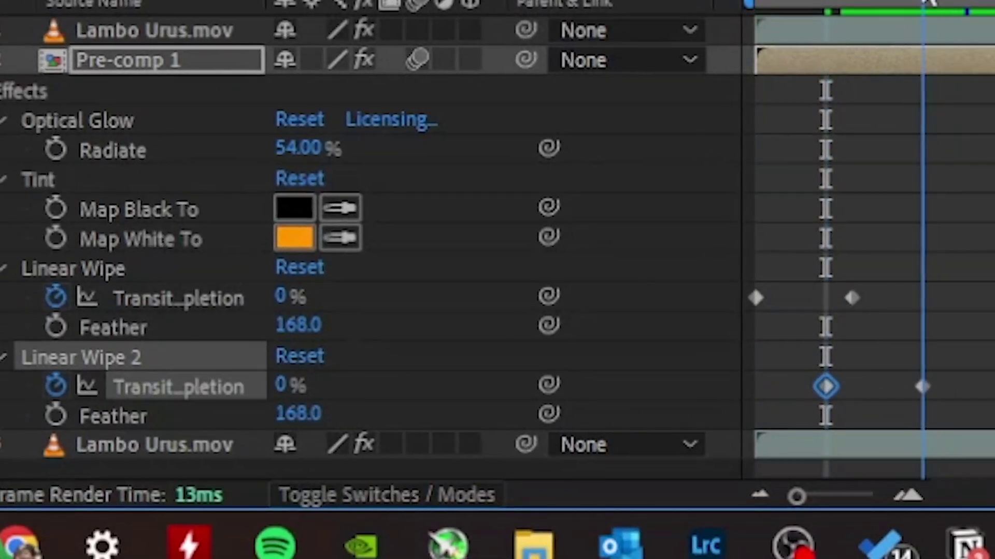
left_click(280, 385)
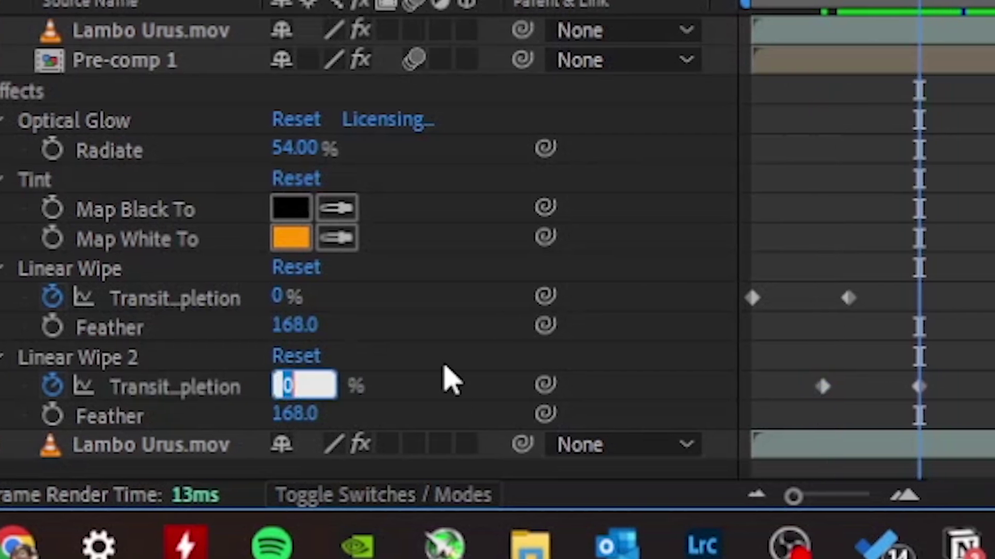
type("1")
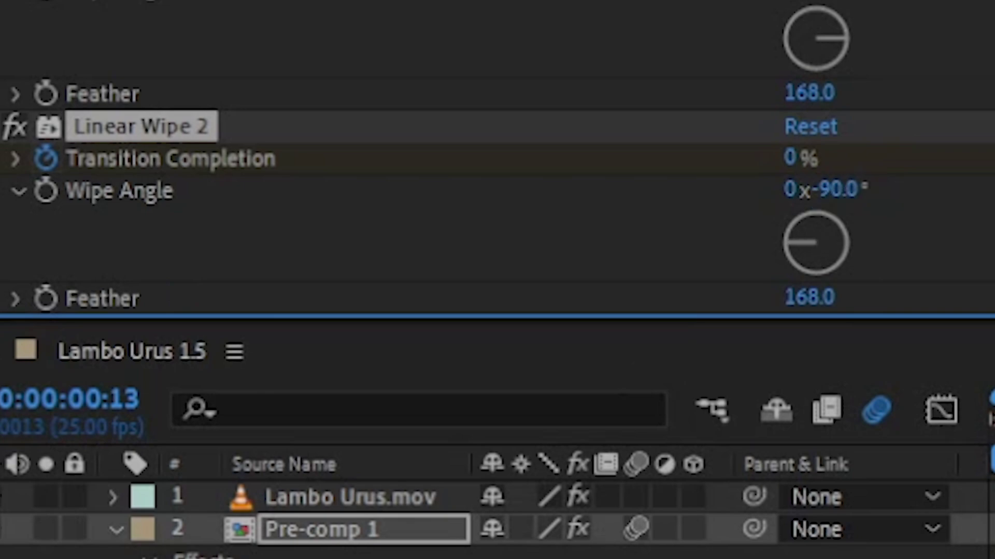
type("chrom")
Apply Chromatic Displacement to the Grounded Hex grid layer.
key("Return")
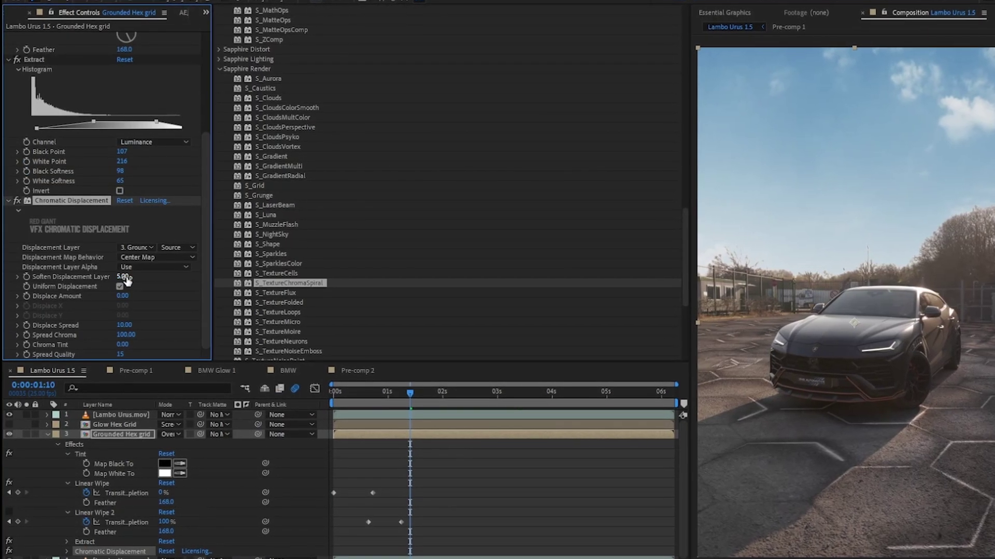